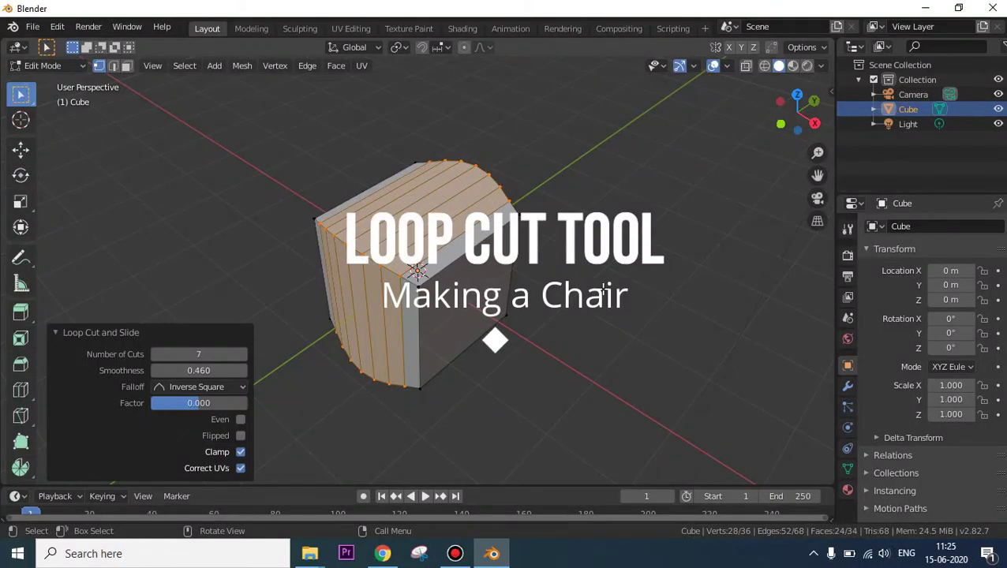
Discard the loop-cut demo unsaved and start a new General scene with the default cube.
click(602, 288)
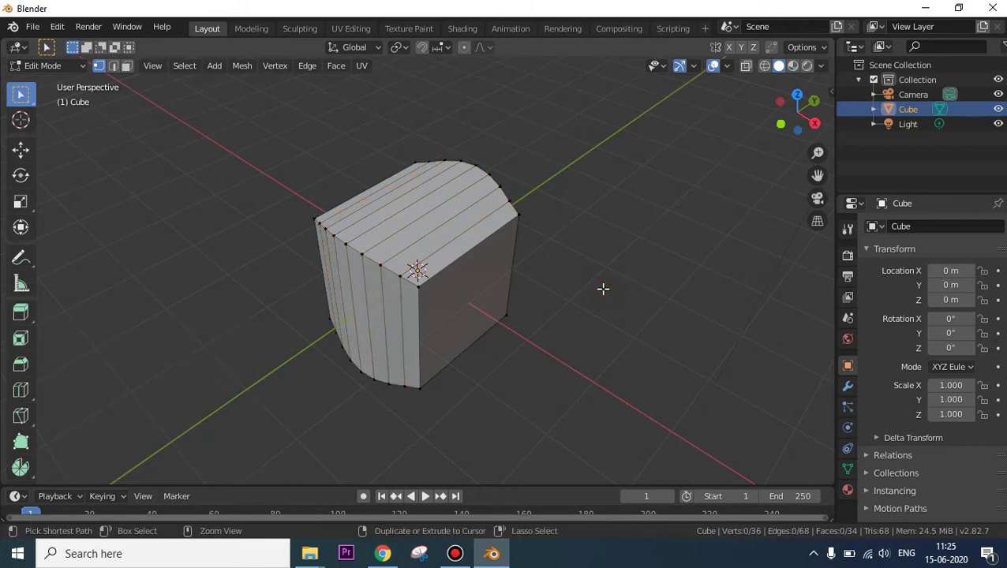
key(ctrl+n)
click(604, 292)
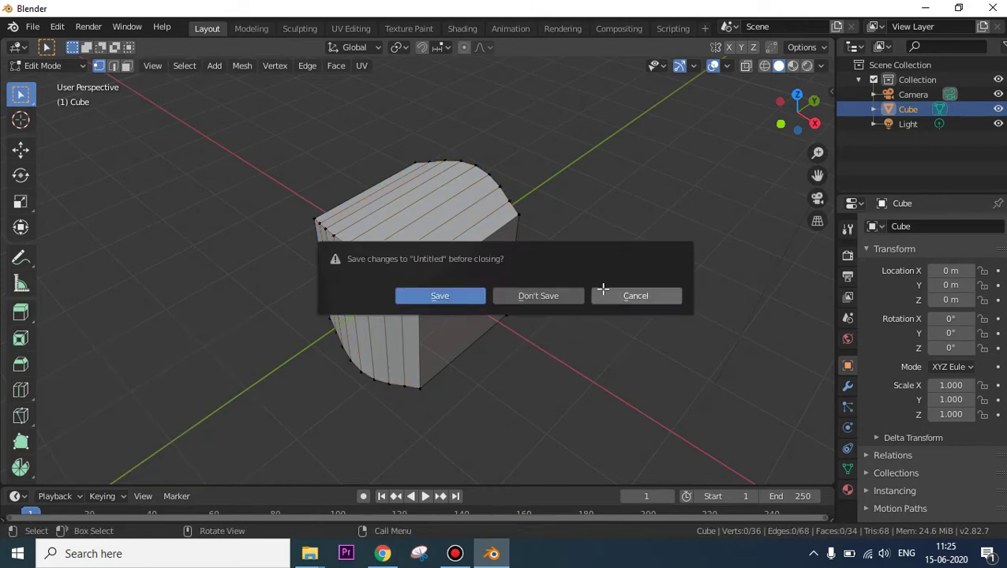
click(604, 292)
scroll(601, 290, up, 2)
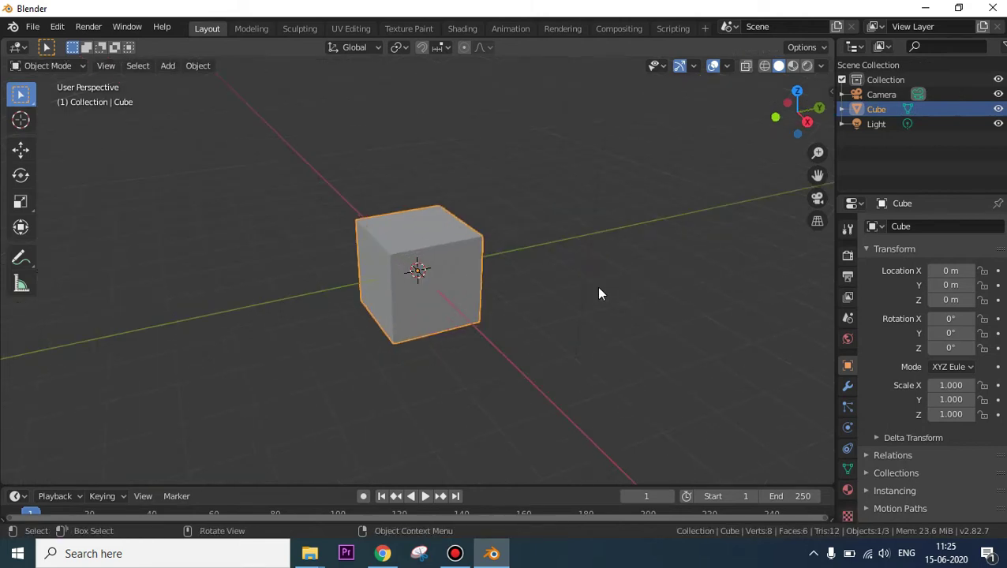
Scale the default cube on Z to -0.103, flattening it into a thin slab, and inspect it.
scroll(601, 290, up, 1)
middle_drag(608, 293, 602, 321)
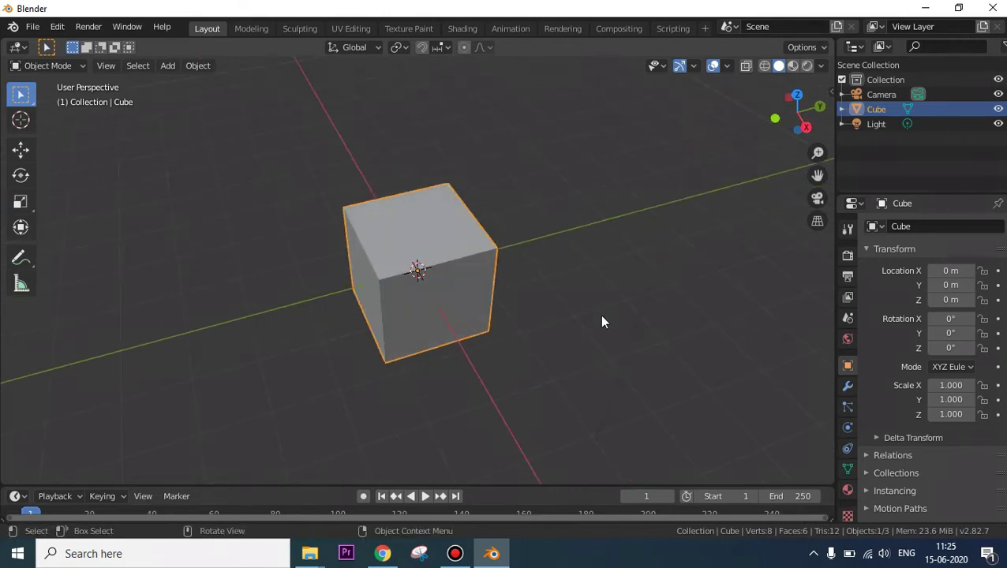
key(s)
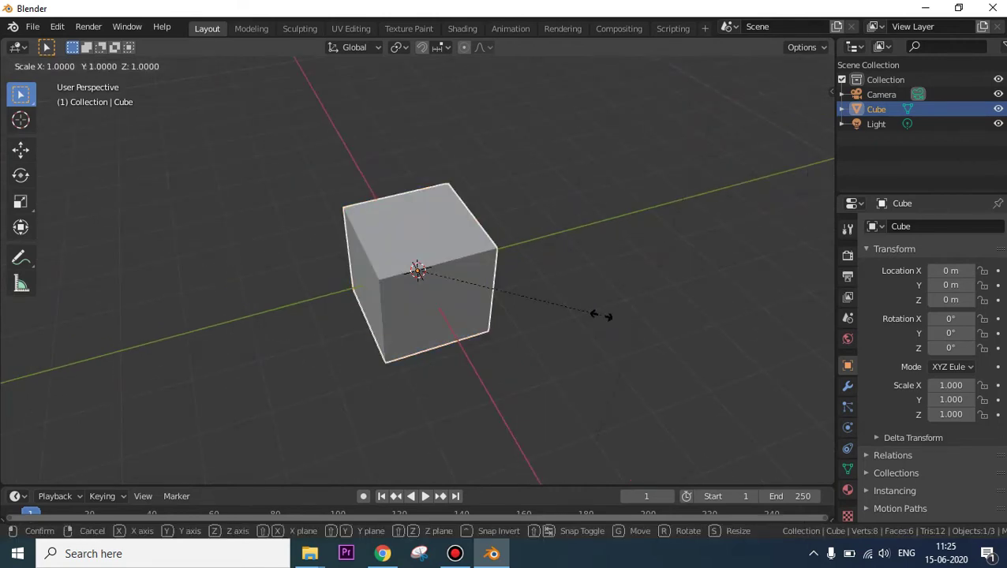
key(z)
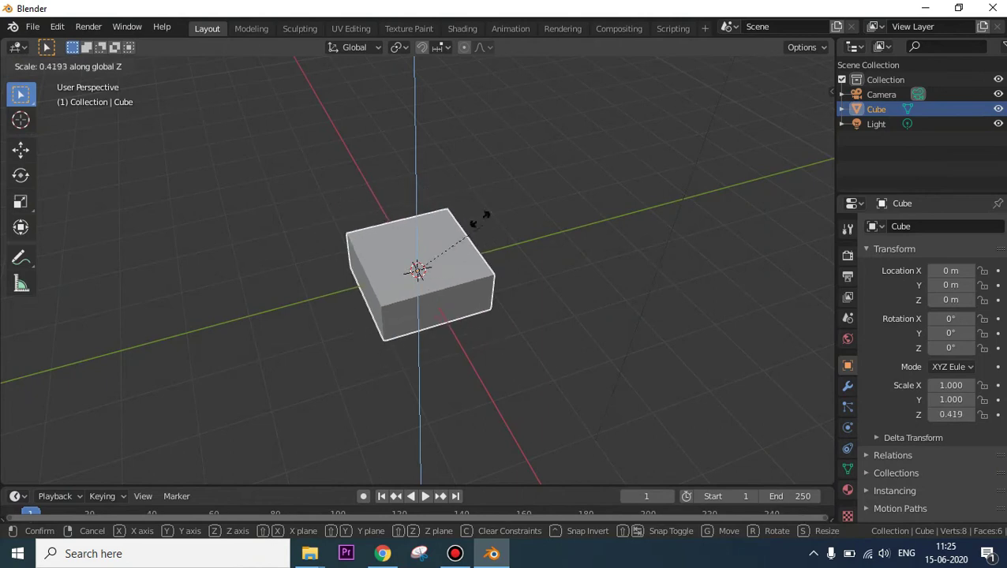
click(403, 260)
mouse_move(561, 280)
middle_down()
mouse_move(591, 244)
mouse_move(575, 282)
middle_up()
scroll(575, 283, up, 2)
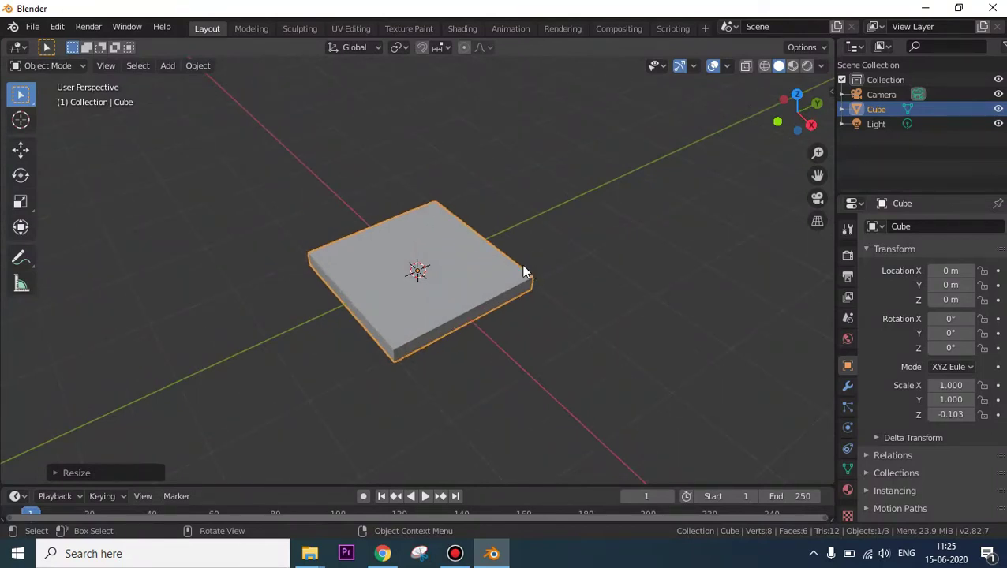
click(625, 288)
middle_drag(600, 283, 552, 242)
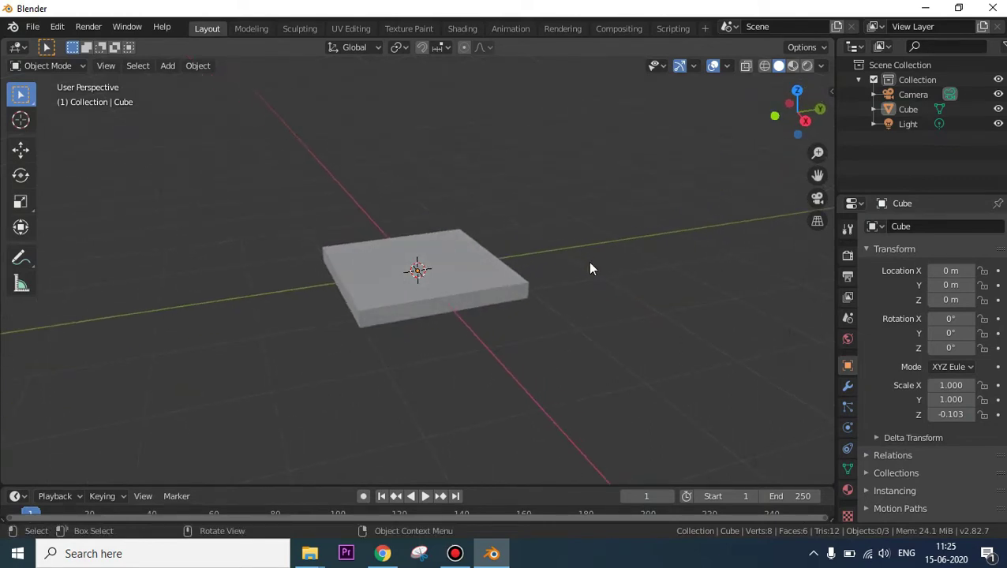
middle_drag(595, 268, 644, 272)
In Edit Mode, add two edge loops across the slab, one near the left and one near the right.
key(Tab)
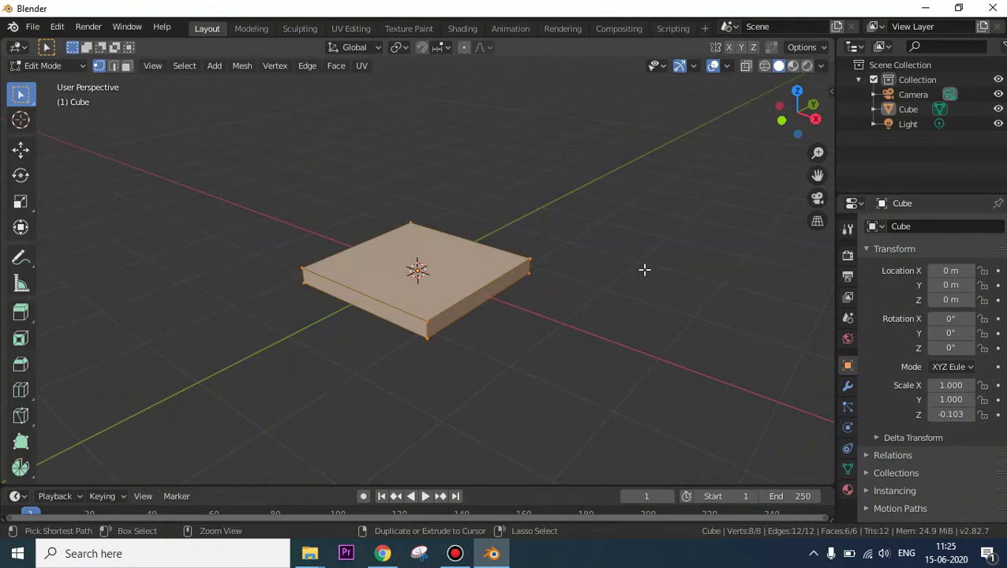
key(ctrl+r)
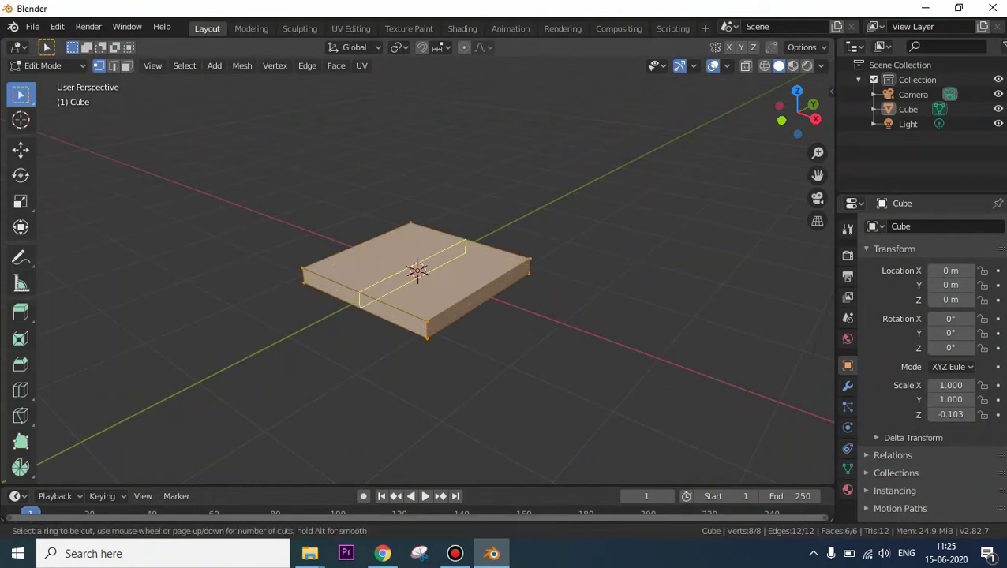
click(473, 245)
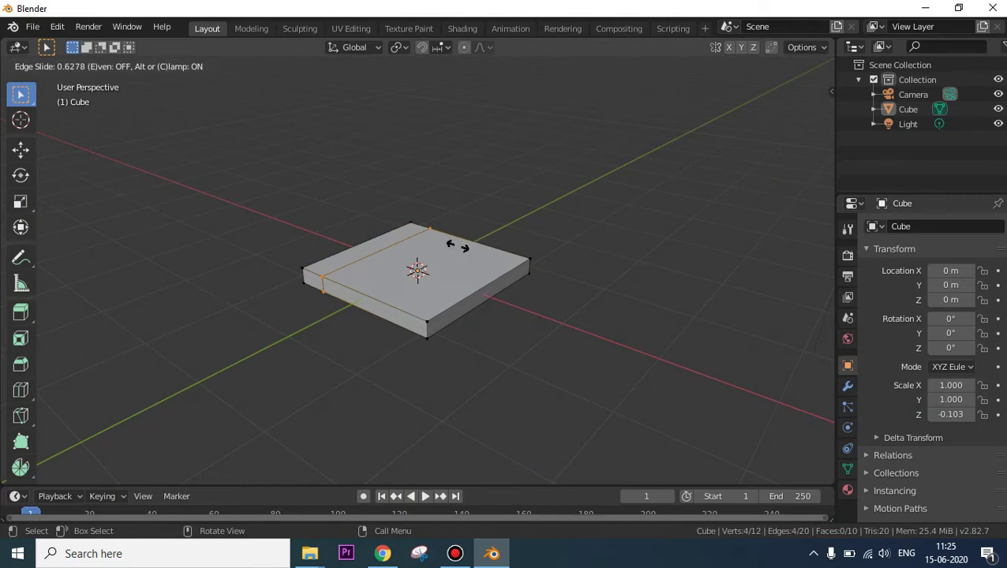
click(461, 249)
click(524, 232)
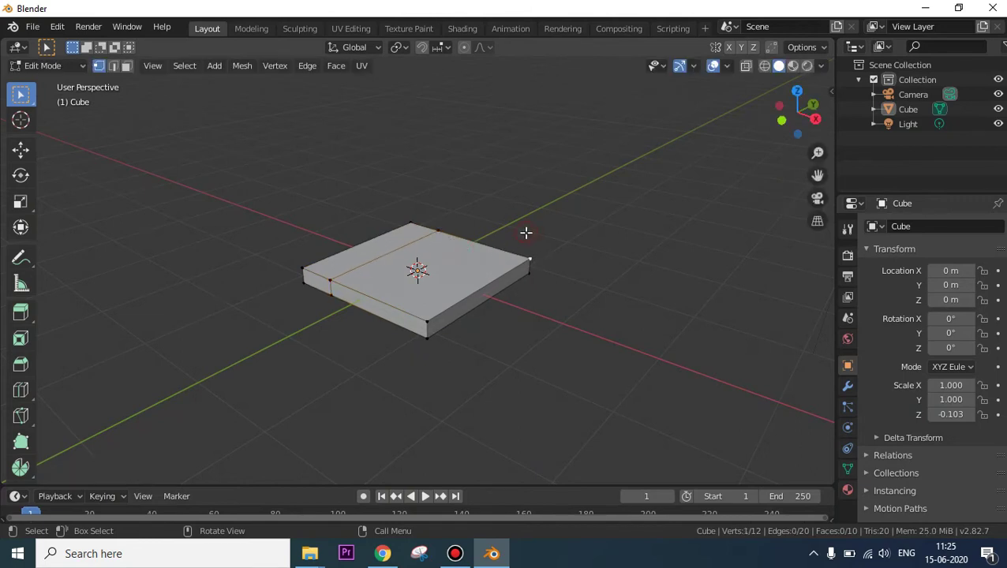
key(ctrl+r)
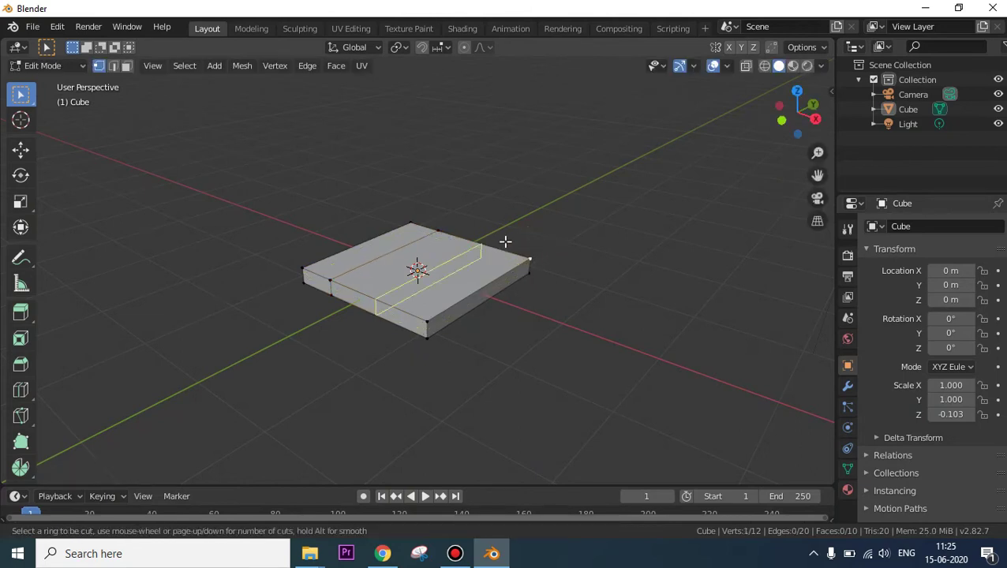
click(485, 247)
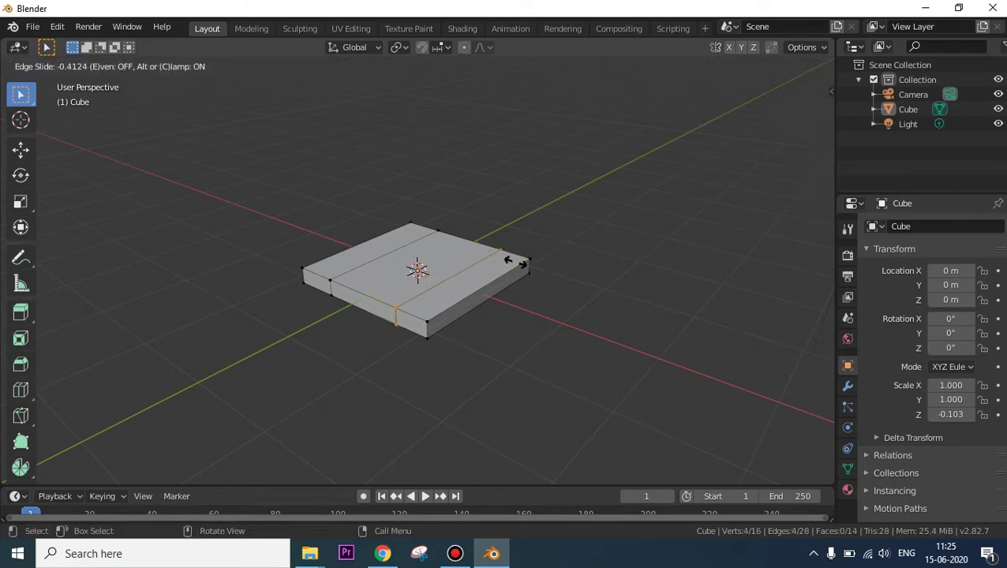
click(518, 263)
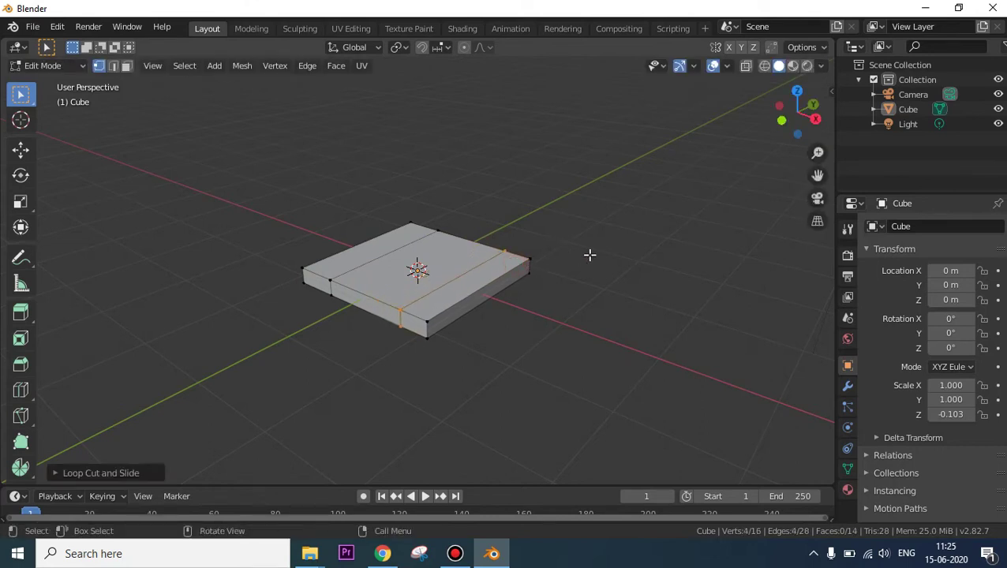
Add a crosswise loop cut running the other direction near one side of the slab.
key(ctrl+r)
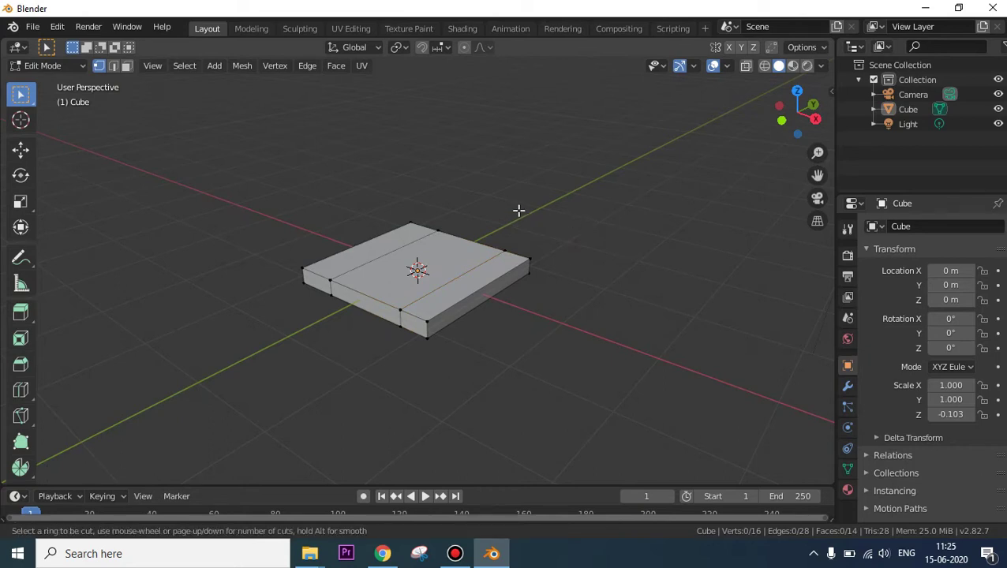
key(Escape)
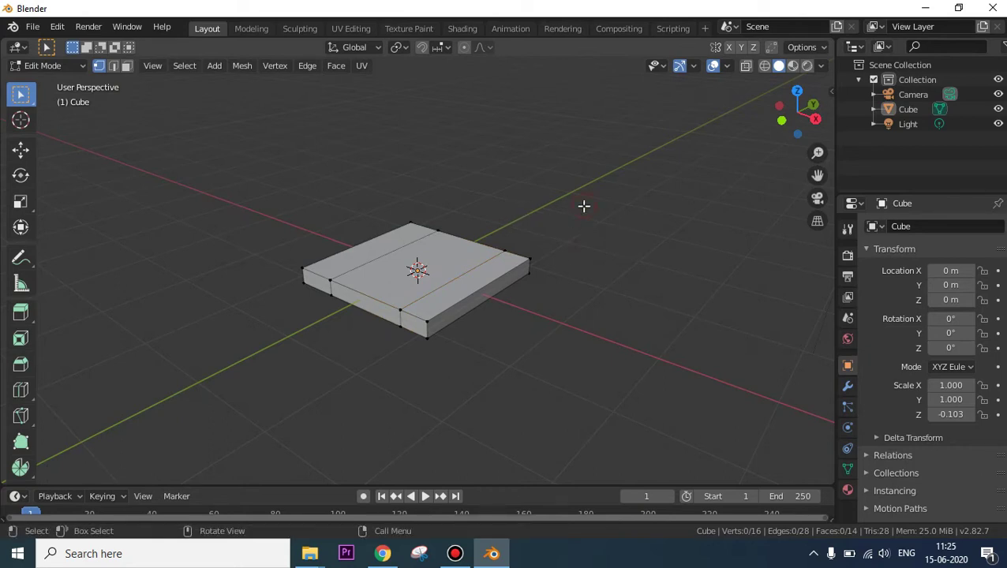
key(ctrl+r)
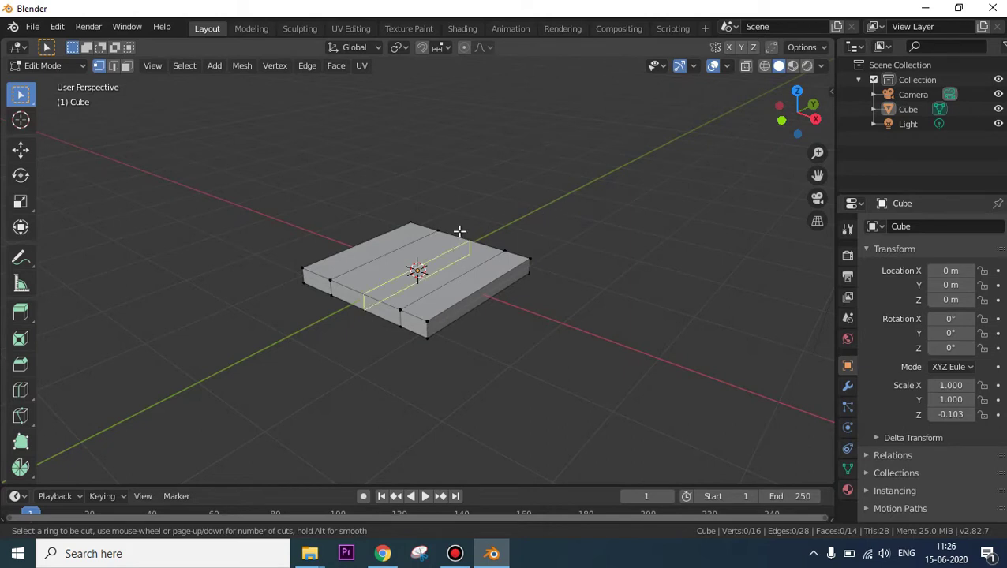
click(369, 240)
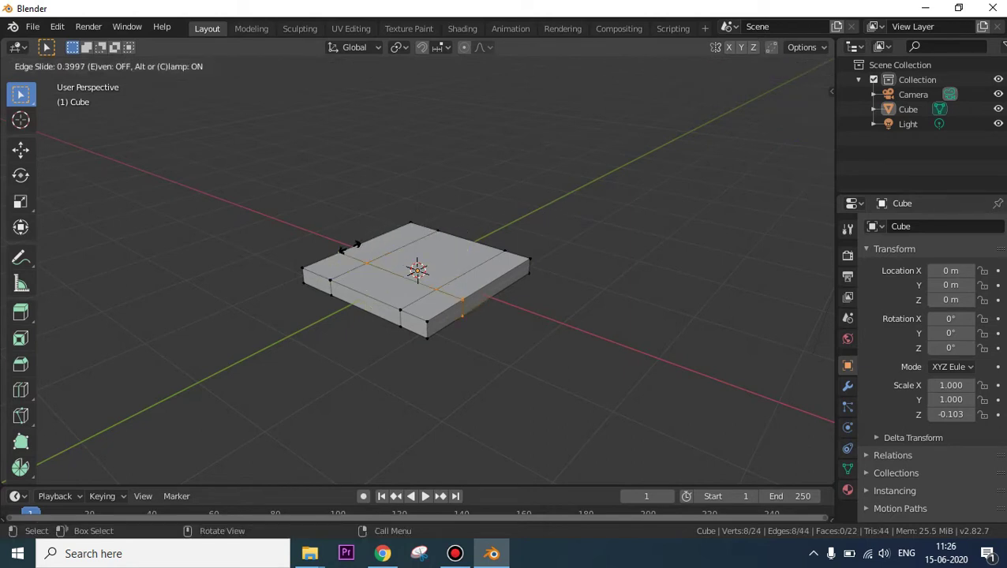
click(336, 250)
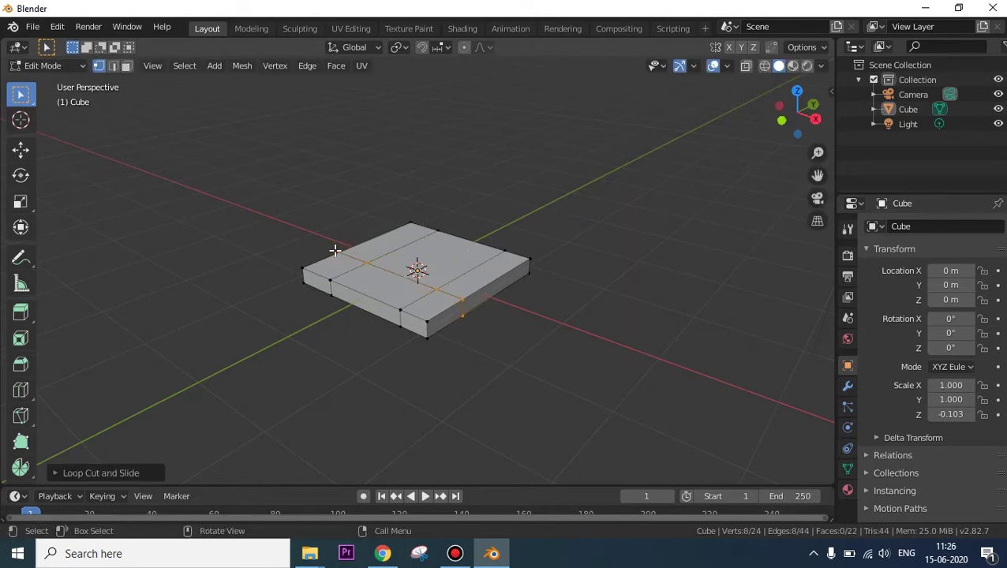
Add a fourth centred loop cut, then undo it.
key(ctrl+r)
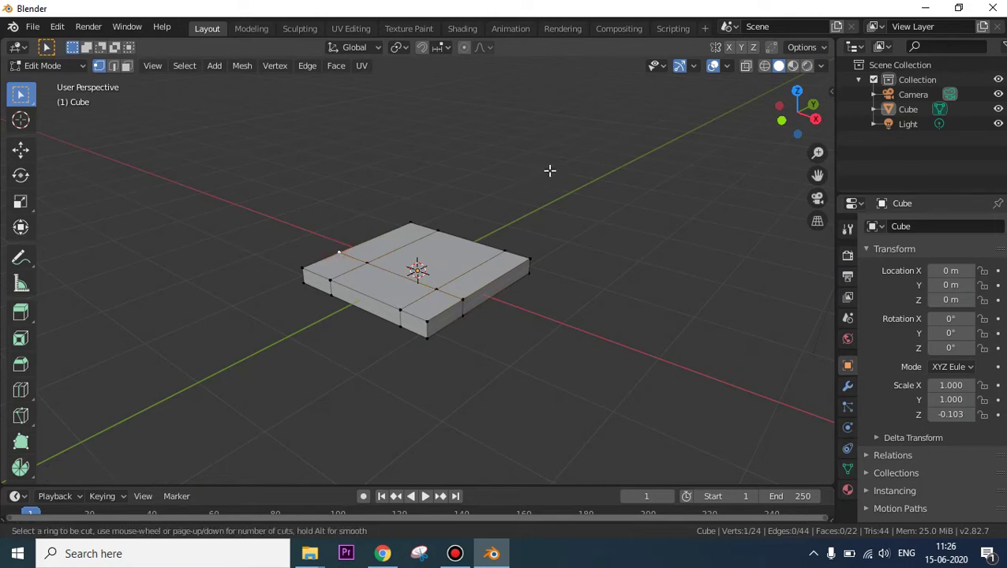
key(Escape)
key(ctrl+r)
click(439, 257)
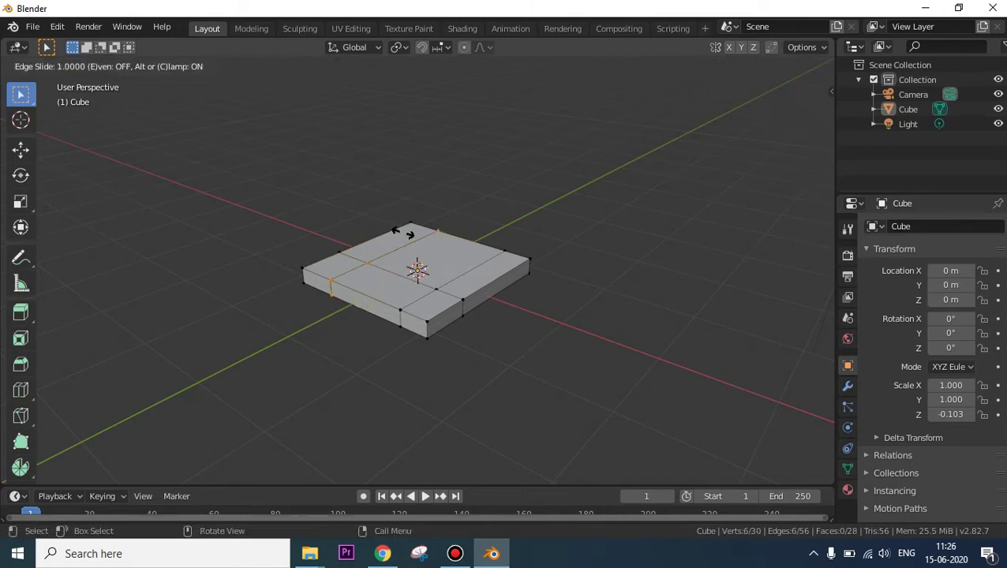
right_click(532, 196)
click(533, 185)
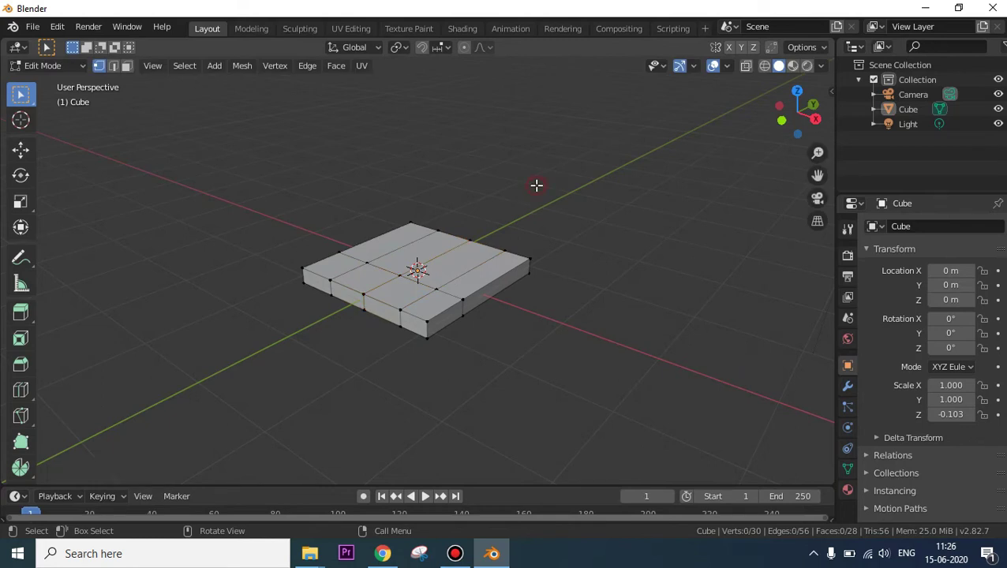
key(ctrl+z)
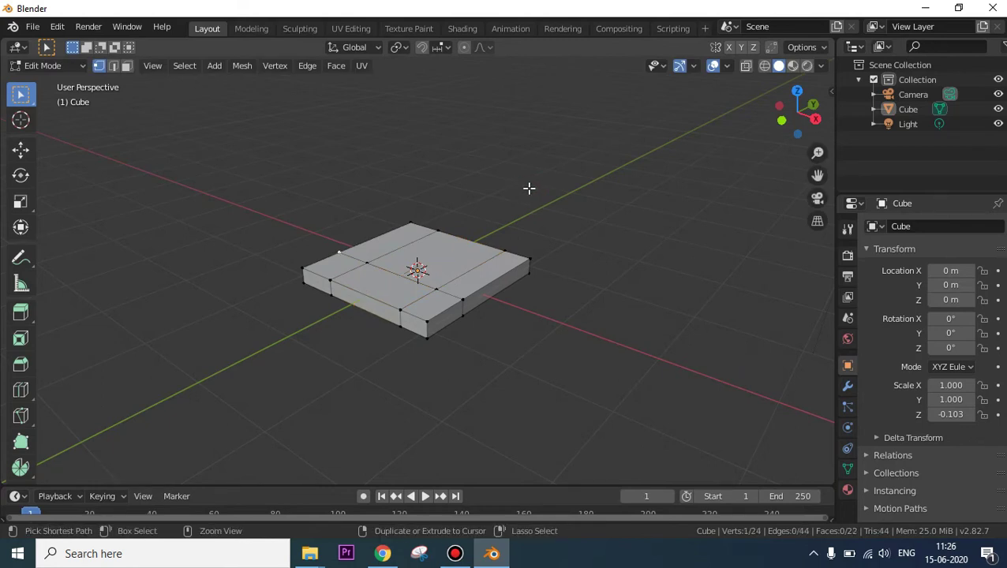
Add one more loop cut slid toward the edge, giving a 3×3 grid of nine top sections.
mouse_move(546, 196)
middle_down()
mouse_move(474, 210)
mouse_move(523, 211)
middle_up()
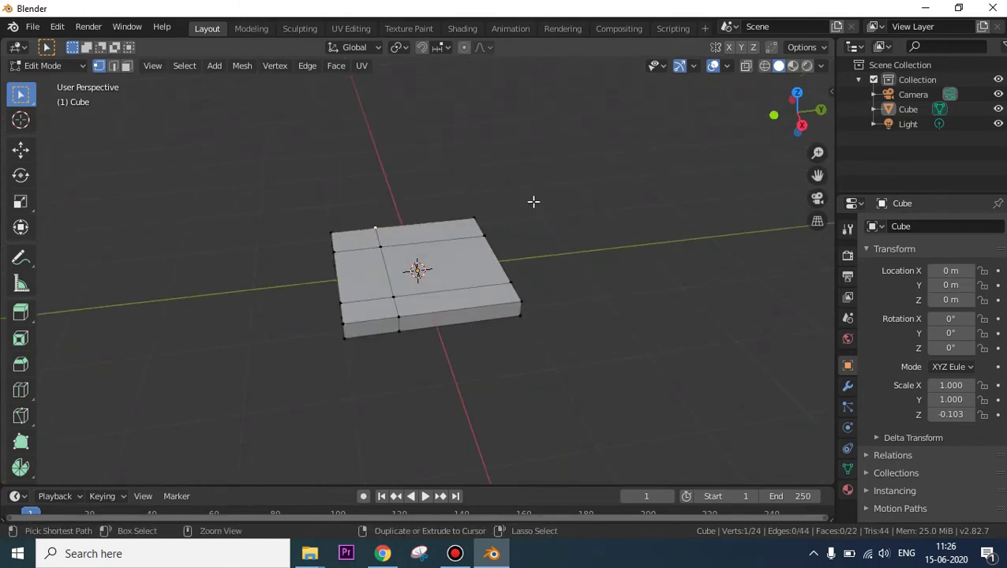
key(ctrl+r)
click(433, 250)
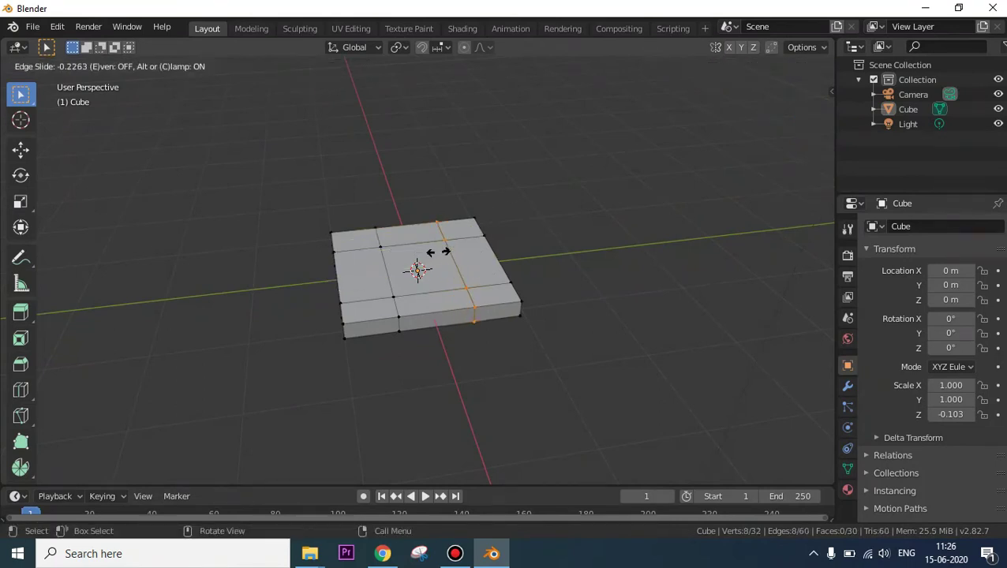
click(445, 253)
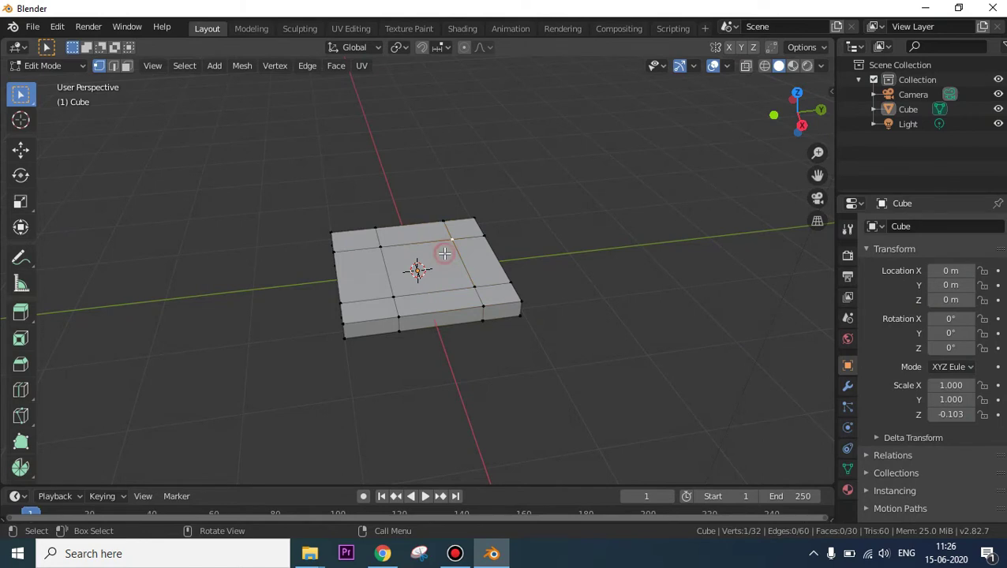
scroll(585, 310, up, 1)
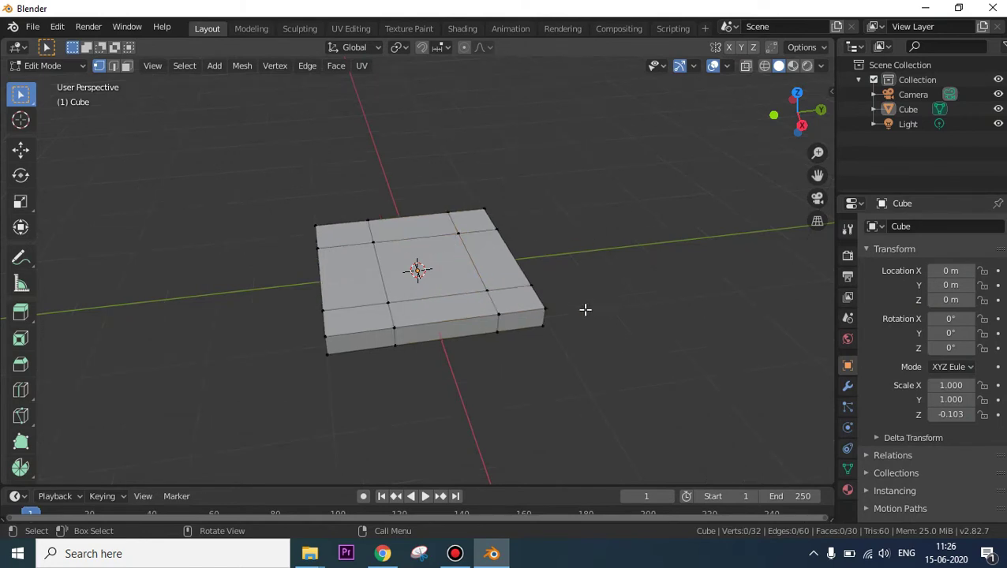
mouse_move(633, 238)
middle_down()
mouse_move(351, 225)
mouse_move(352, 286)
mouse_move(532, 314)
mouse_move(600, 270)
mouse_move(602, 260)
mouse_move(568, 249)
mouse_move(584, 218)
mouse_move(600, 209)
mouse_move(619, 219)
mouse_move(613, 240)
middle_up()
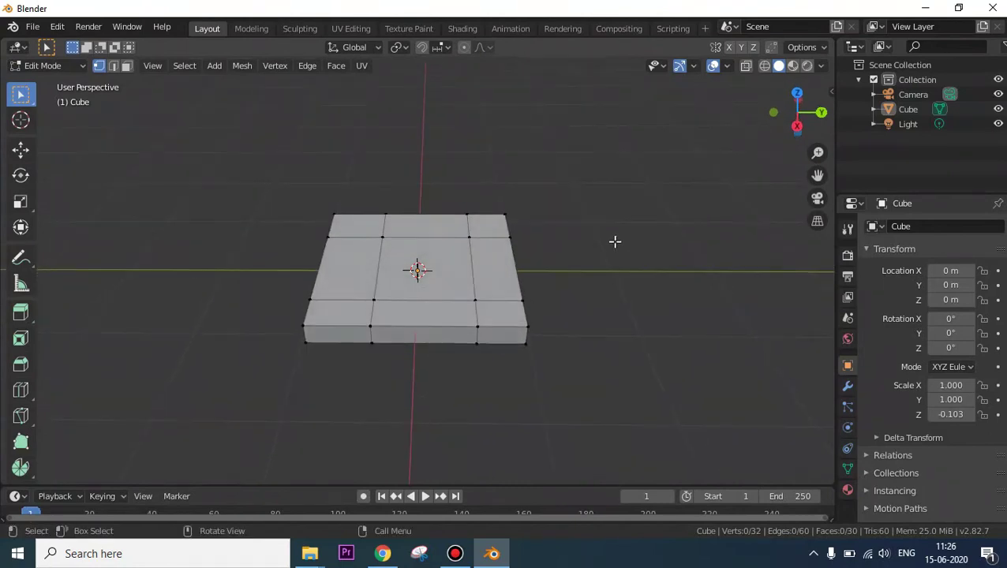
In Face Select mode, select the three faces of the slab's right-hand top column.
click(131, 70)
click(484, 228)
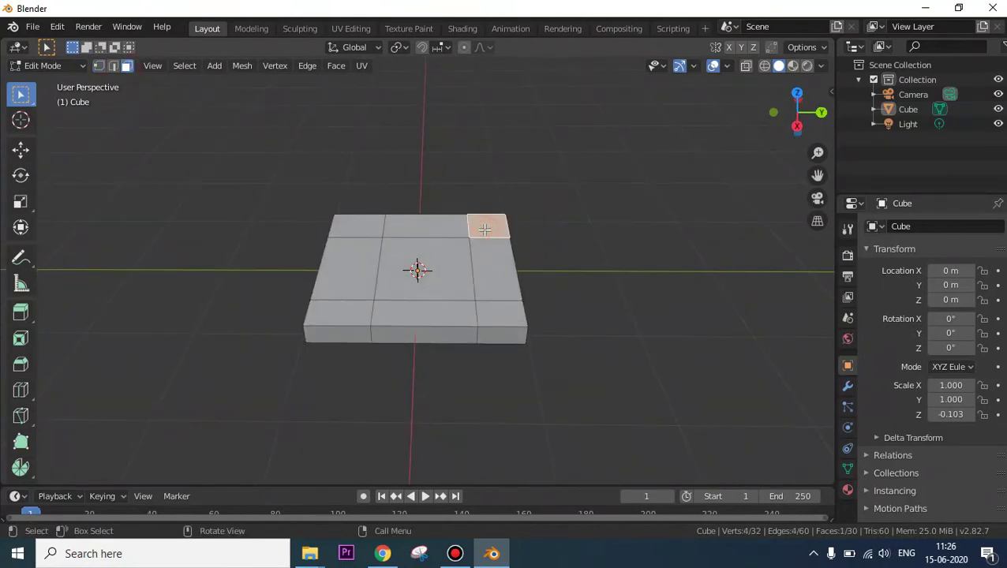
shift+click(494, 272)
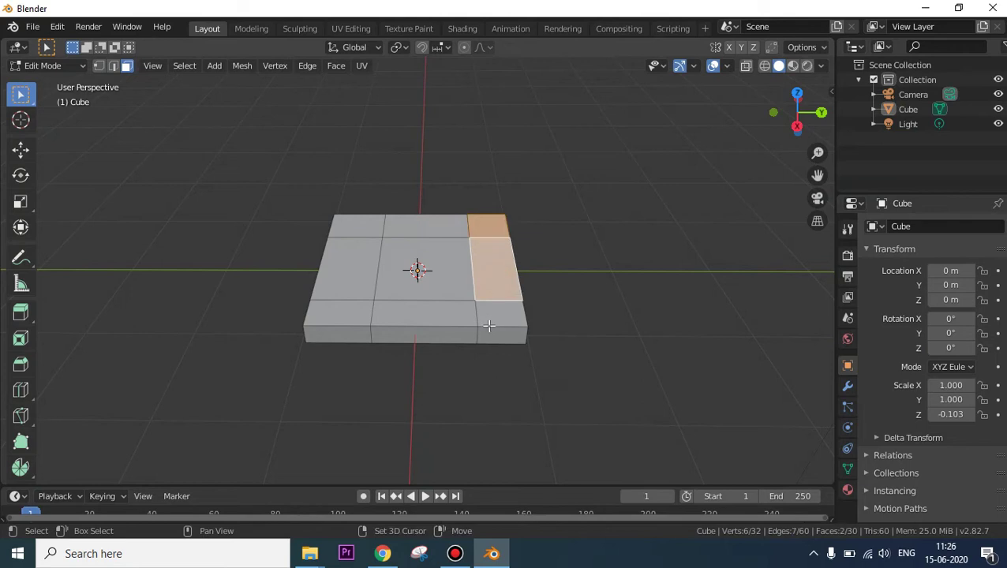
shift+click(498, 316)
Add the four corner faces on the slab's underside to the selection.
middle_drag(575, 318, 414, 191)
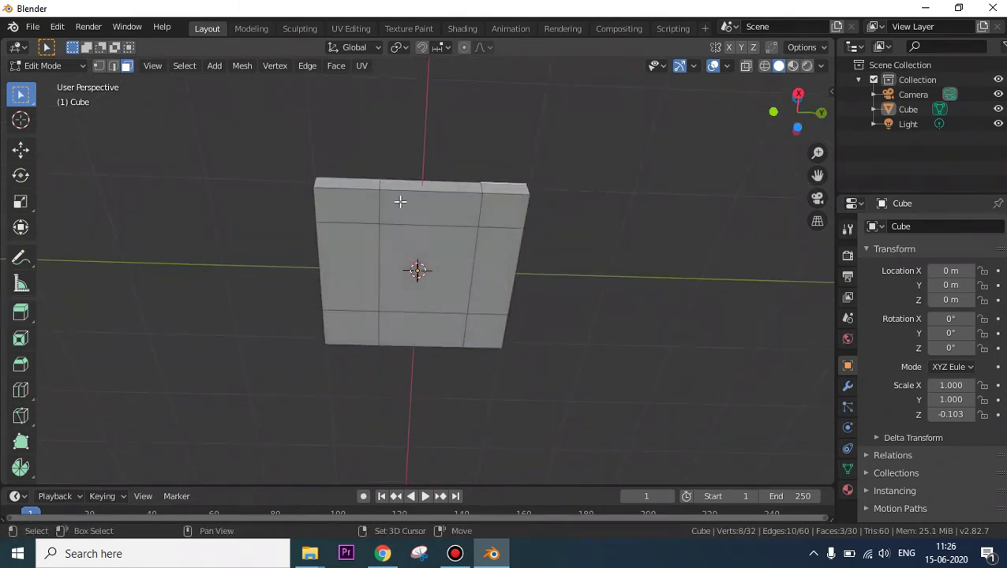
shift+click(360, 206)
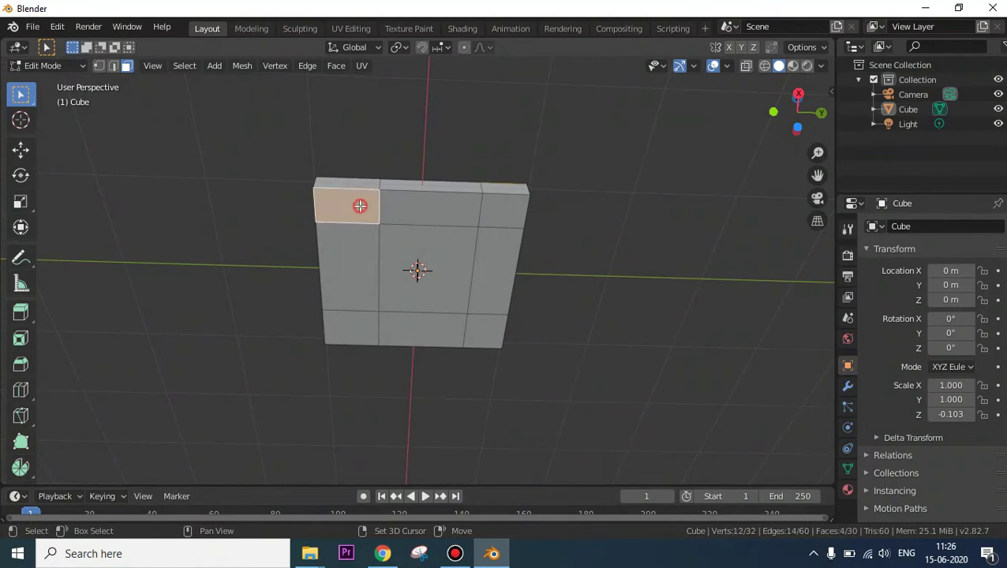
shift+click(348, 324)
shift+click(485, 330)
shift+click(490, 213)
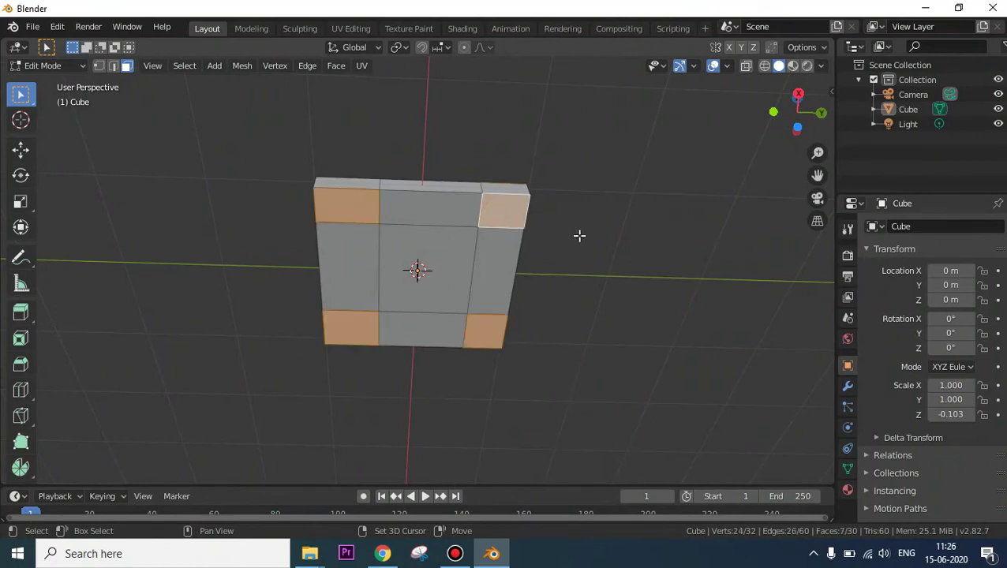
mouse_move(581, 235)
middle_down()
mouse_move(566, 377)
mouse_move(631, 382)
mouse_move(625, 284)
mouse_move(591, 217)
mouse_move(574, 260)
mouse_move(562, 397)
mouse_move(569, 368)
middle_up()
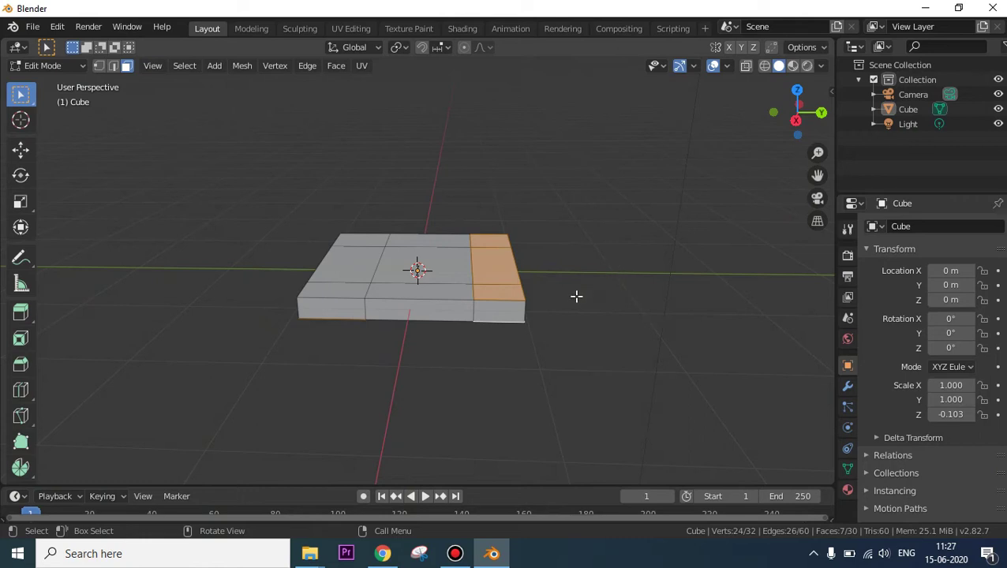
scroll(576, 299, down, 1)
scroll(573, 303, up, 1)
key(e)
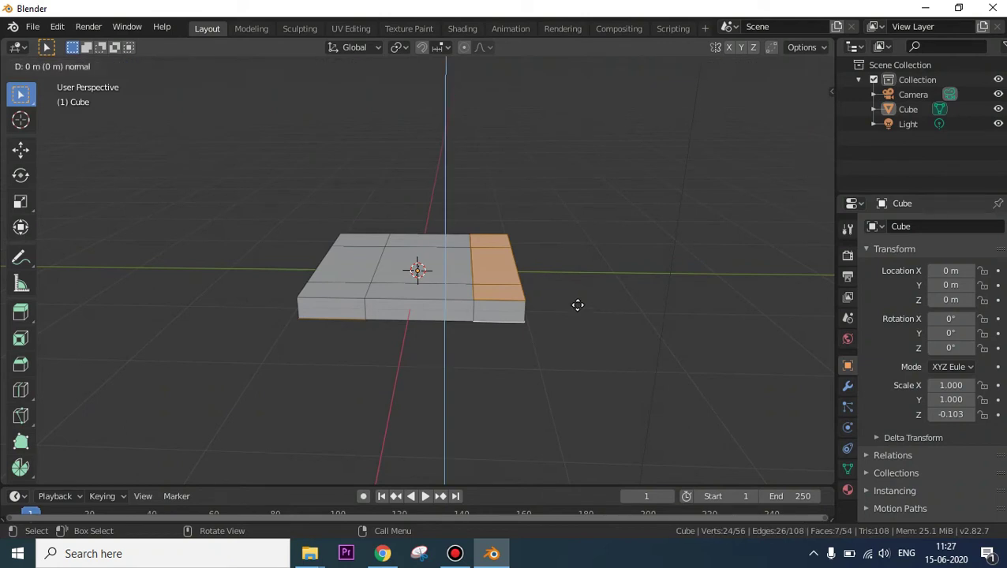
click(570, 157)
mouse_move(571, 218)
middle_down()
mouse_move(689, 230)
mouse_move(595, 252)
middle_up()
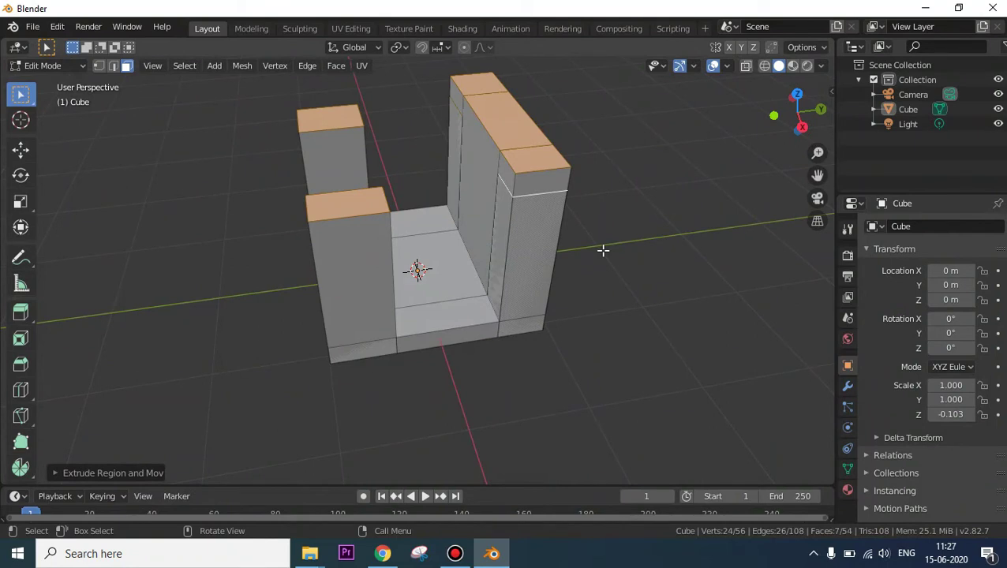
key(ctrl+z)
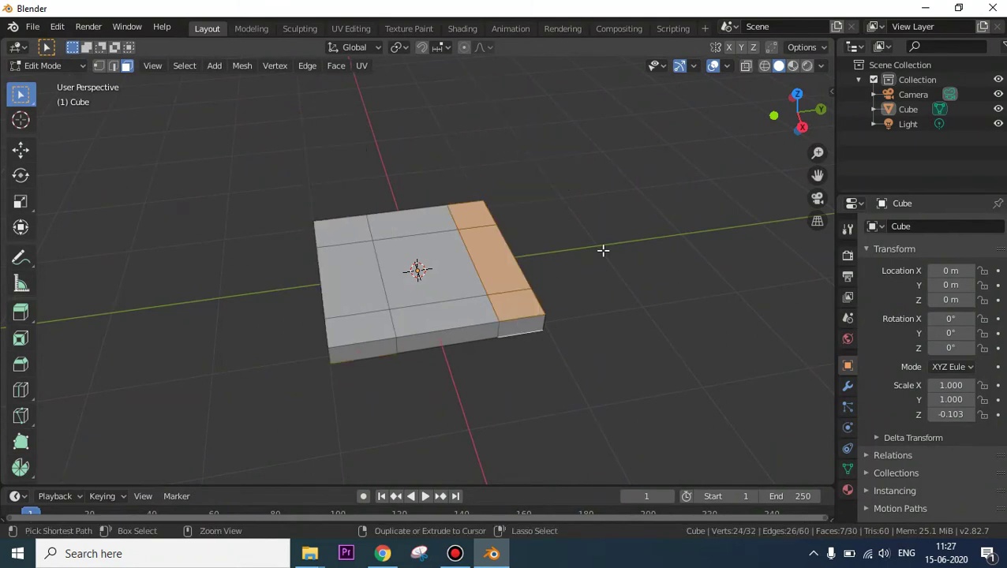
From a low side view, bring up the Extrude menu for the selected faces with Alt+E.
mouse_move(603, 250)
middle_down()
mouse_move(574, 160)
mouse_move(559, 238)
middle_up()
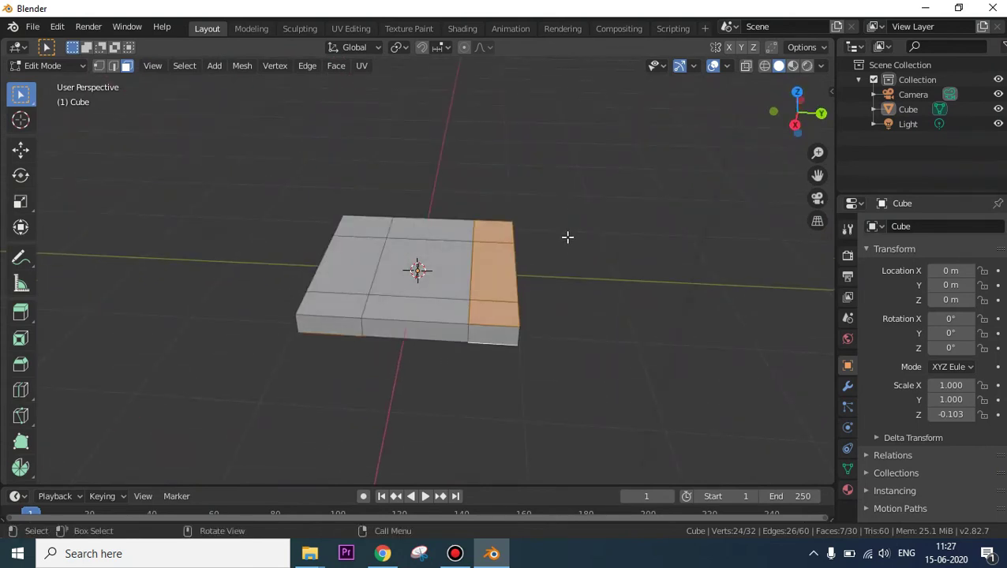
key(alt+e)
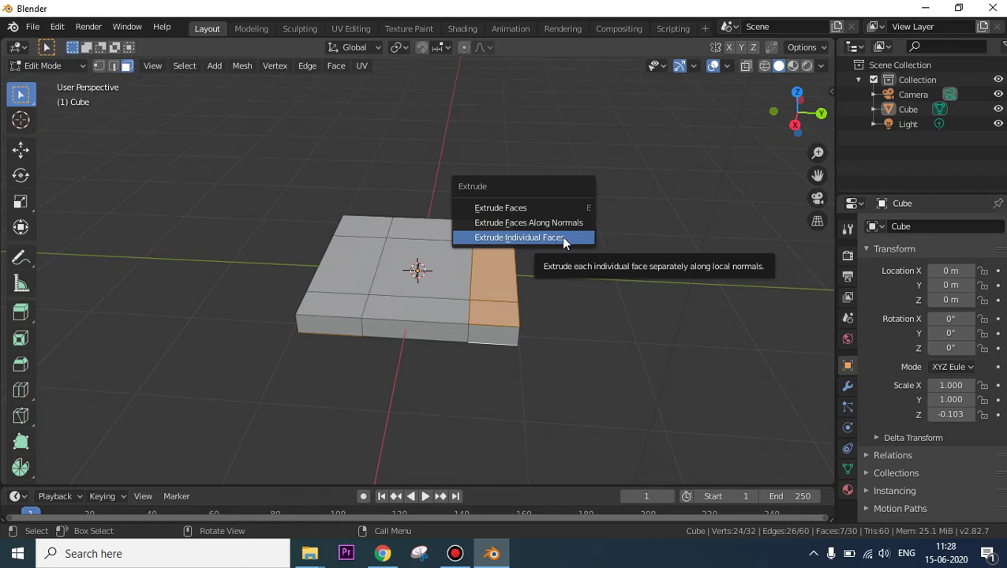
Extrude the selected faces individually into four legs and a backrest, then deselect everything.
click(561, 237)
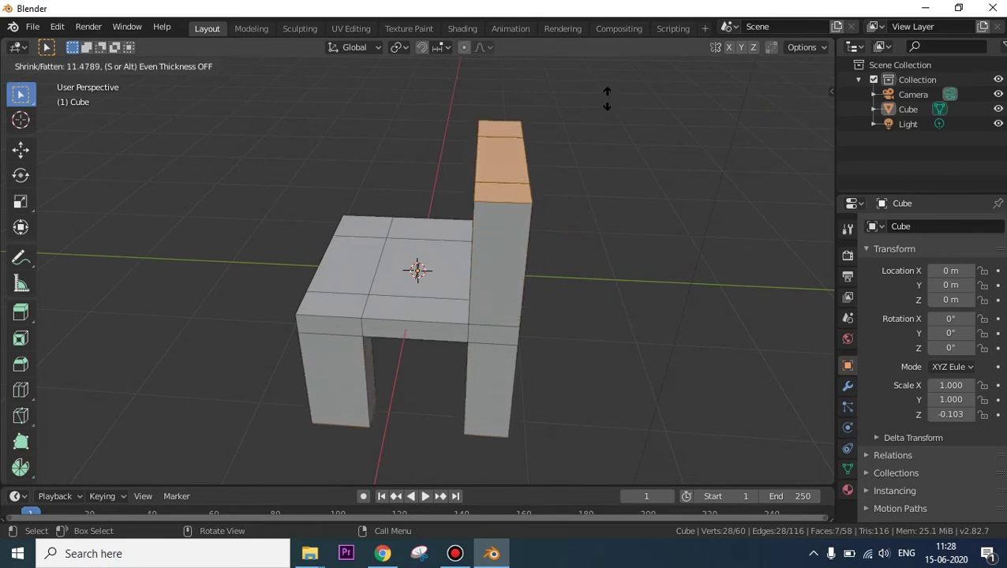
click(611, 321)
click(622, 384)
mouse_move(577, 379)
middle_down()
mouse_move(706, 370)
mouse_move(741, 355)
mouse_move(631, 312)
mouse_move(625, 355)
mouse_move(669, 363)
mouse_move(498, 389)
mouse_move(688, 365)
mouse_move(418, 375)
mouse_move(574, 381)
mouse_move(521, 371)
mouse_move(533, 366)
mouse_move(606, 404)
mouse_move(715, 400)
mouse_move(766, 362)
mouse_move(559, 357)
mouse_move(247, 371)
mouse_move(317, 361)
middle_up()
mouse_move(579, 338)
middle_down()
mouse_move(334, 342)
mouse_move(516, 341)
middle_up()
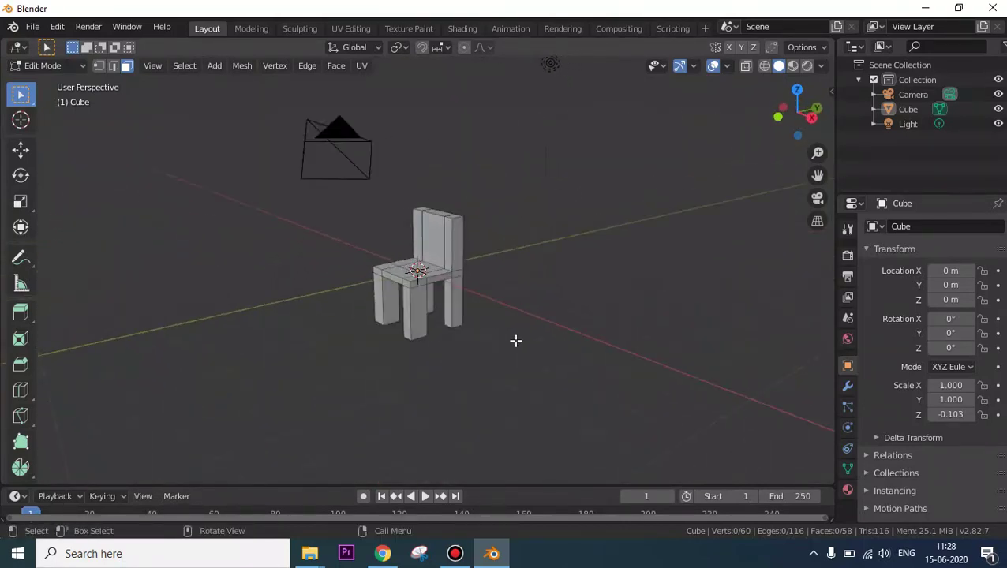
scroll(515, 341, up, 4)
scroll(517, 341, up, 2)
scroll(562, 348, down, 2)
scroll(552, 352, down, 1)
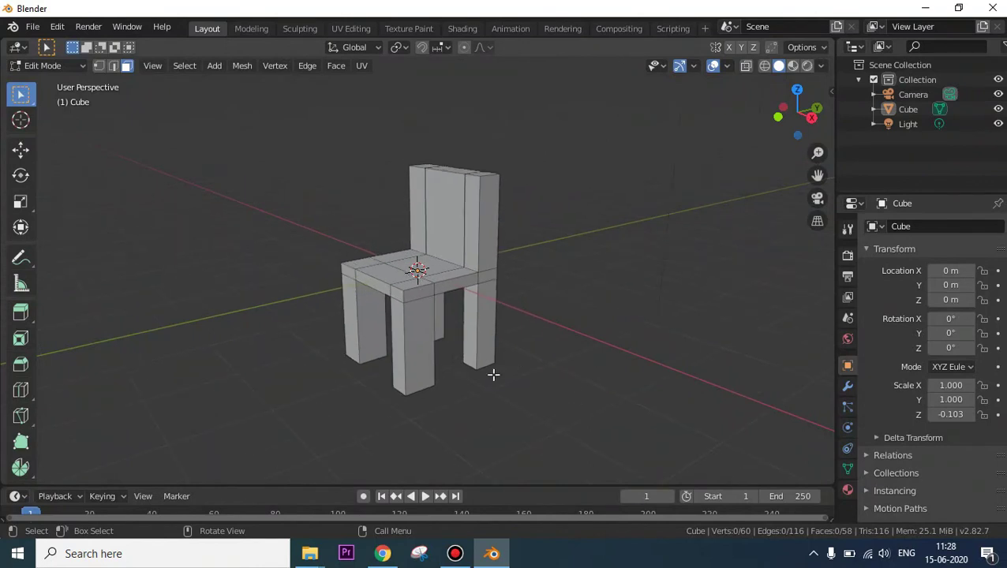
alt+middle_drag(415, 408, 539, 416)
mouse_move(616, 418)
middle_down()
mouse_move(670, 413)
mouse_move(519, 418)
mouse_move(578, 375)
mouse_move(579, 333)
mouse_move(483, 373)
mouse_move(429, 332)
mouse_move(328, 299)
mouse_move(186, 322)
mouse_move(474, 375)
mouse_move(537, 358)
middle_up()
scroll(517, 332, up, 1)
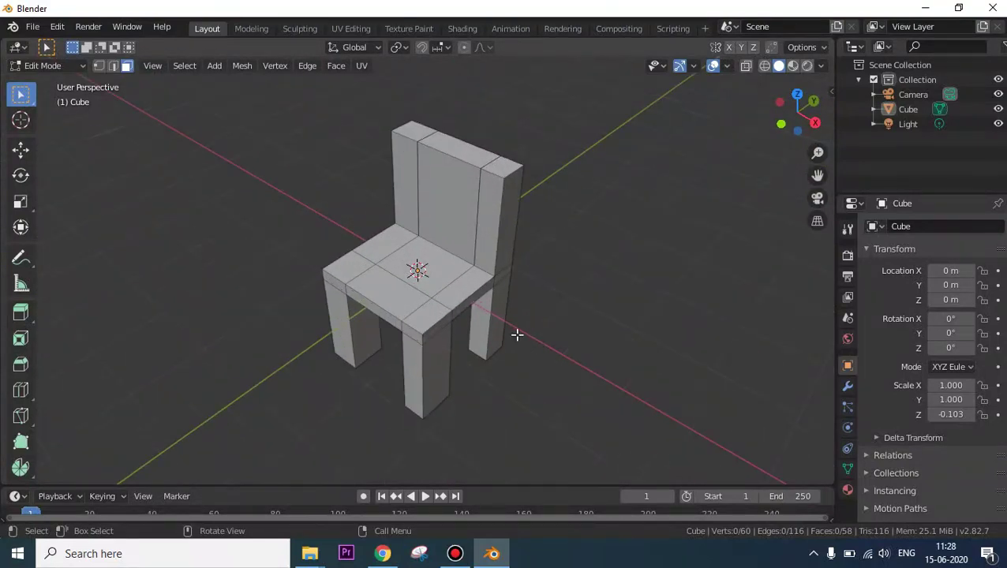
scroll(510, 335, up, 1)
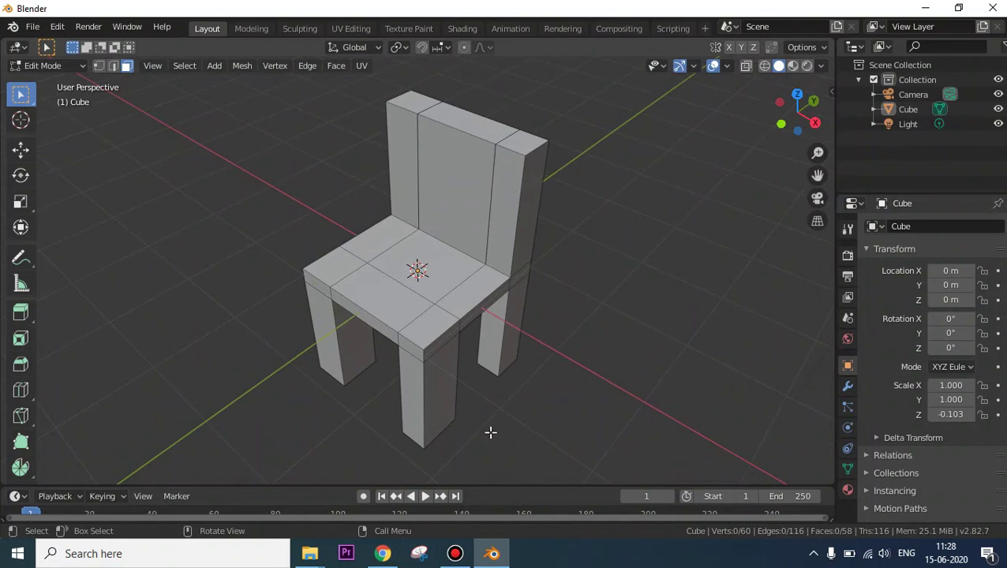